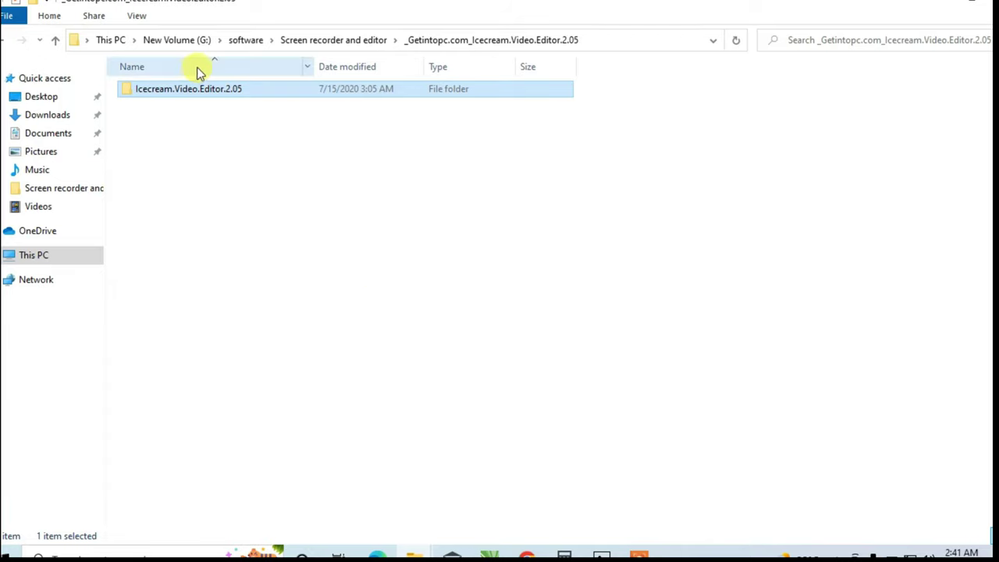
Run video_editor_setup from the nested Icecream.Video.Editor.2.05 folders as administrator, approving UAC
double_click(197, 89)
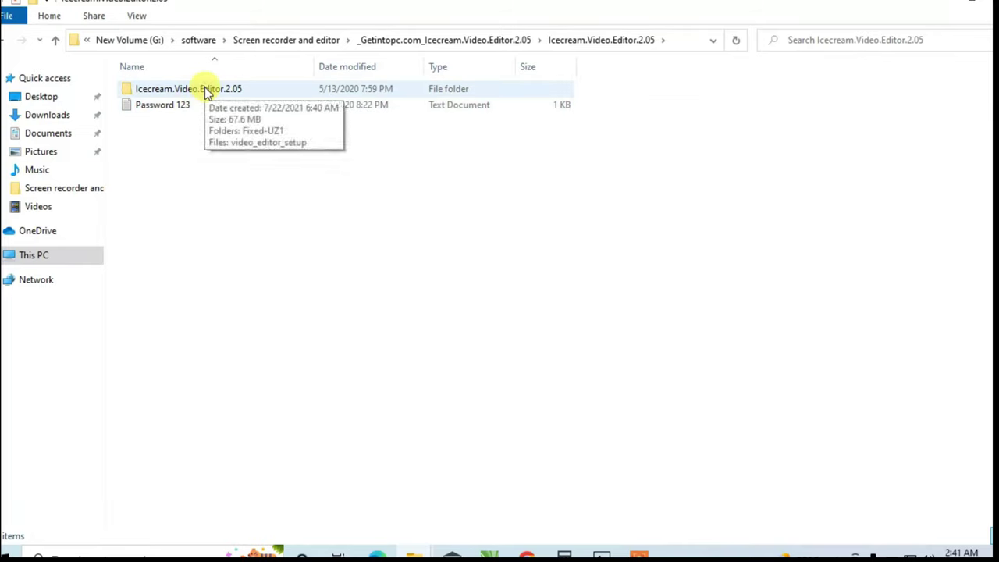
double_click(204, 90)
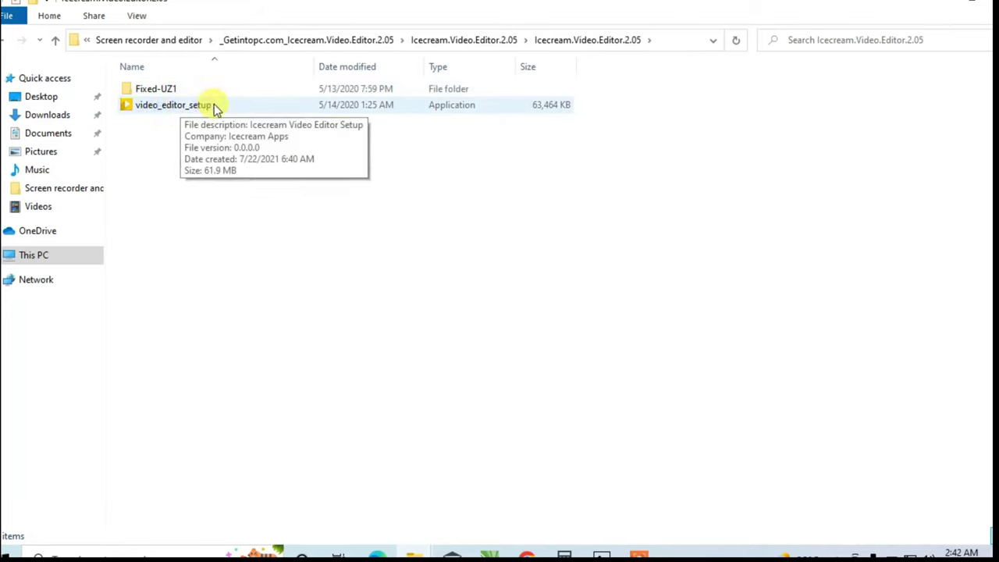
click(199, 107)
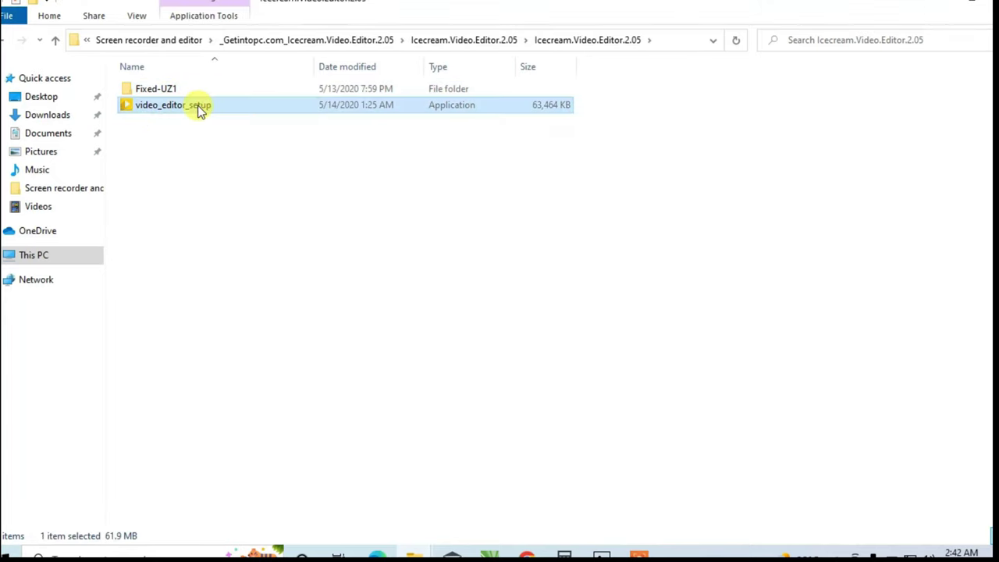
right_click(198, 108)
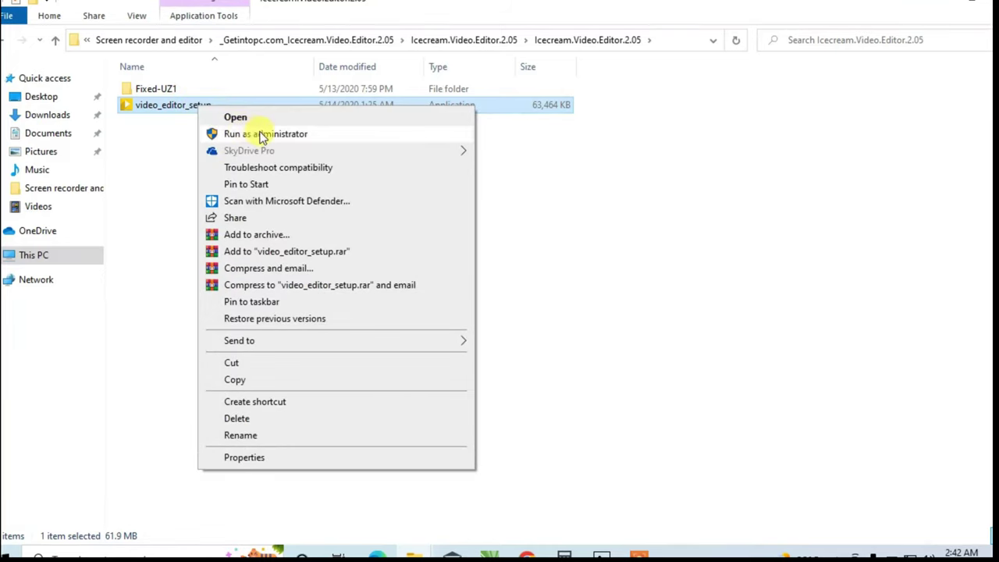
click(274, 136)
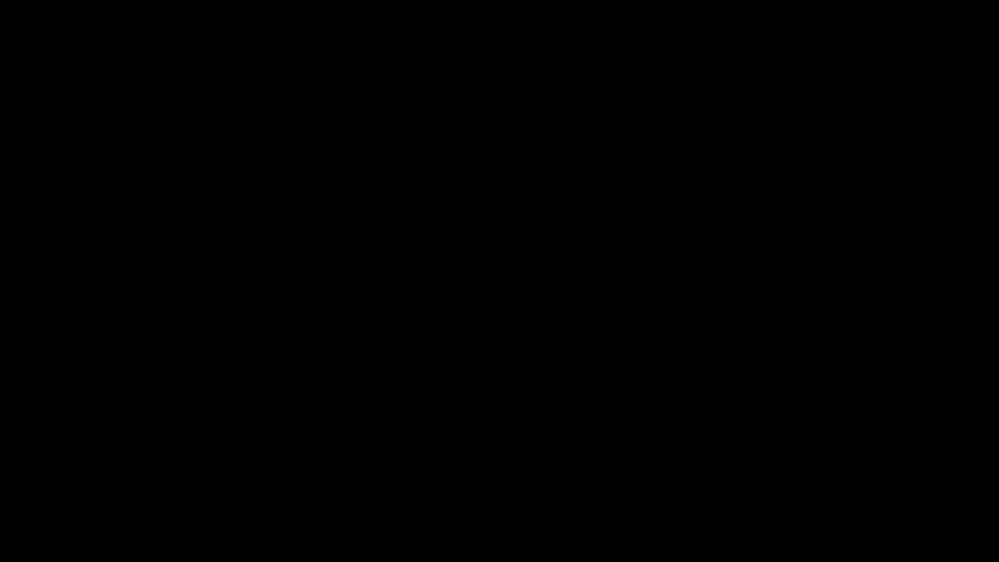
click(472, 376)
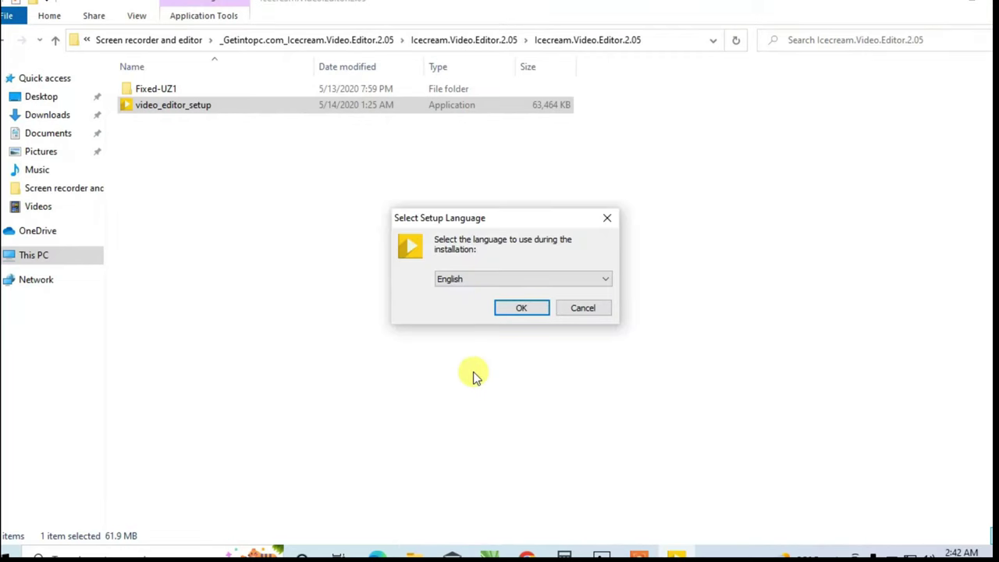
Confirm English as the setup language and accept the license agreement
click(520, 309)
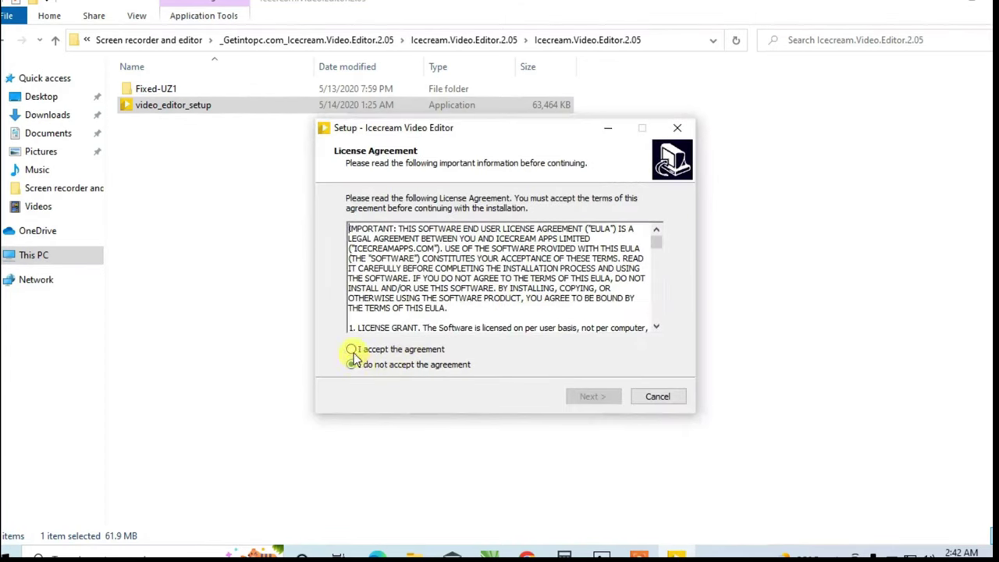
click(352, 351)
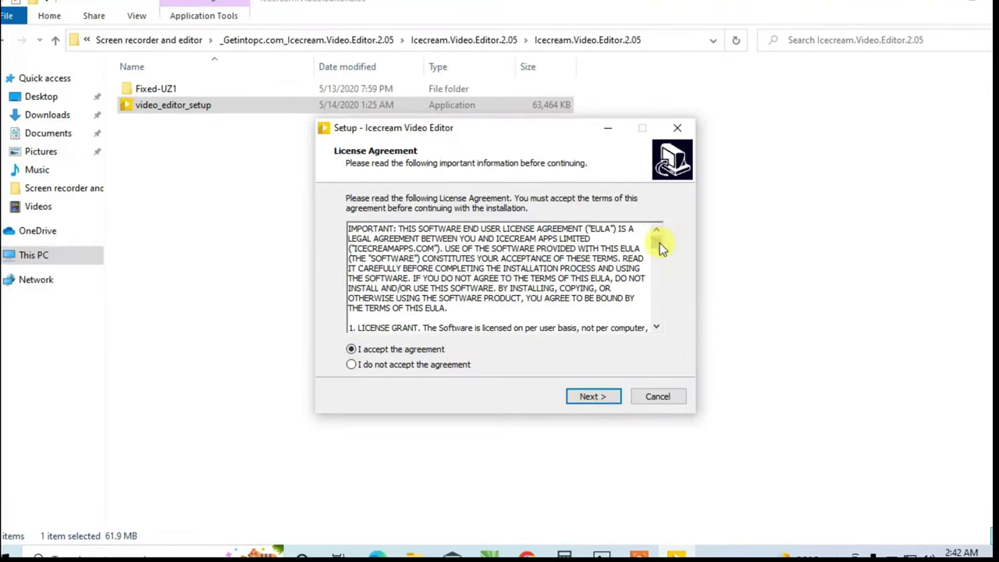
drag(659, 242, 663, 330)
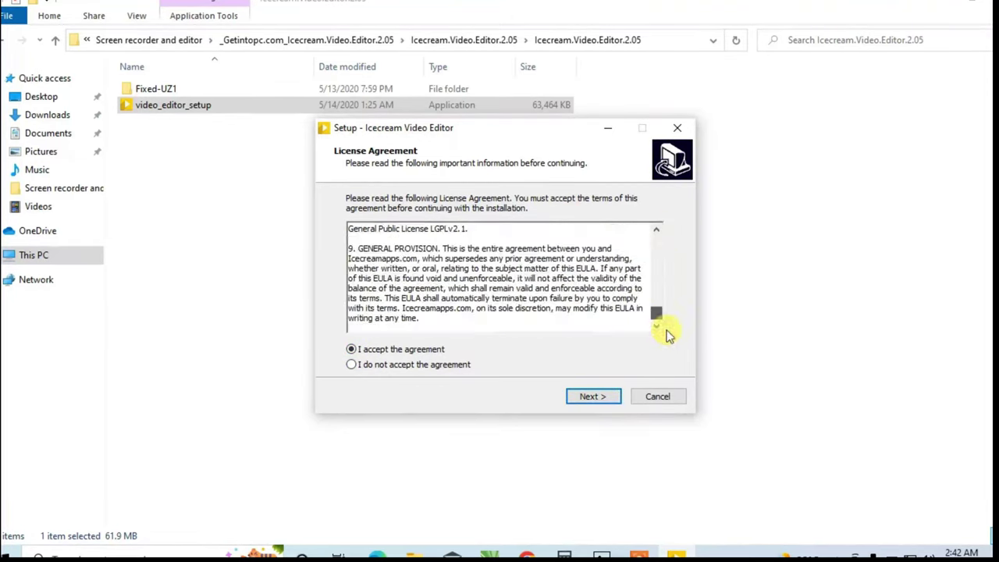
click(603, 401)
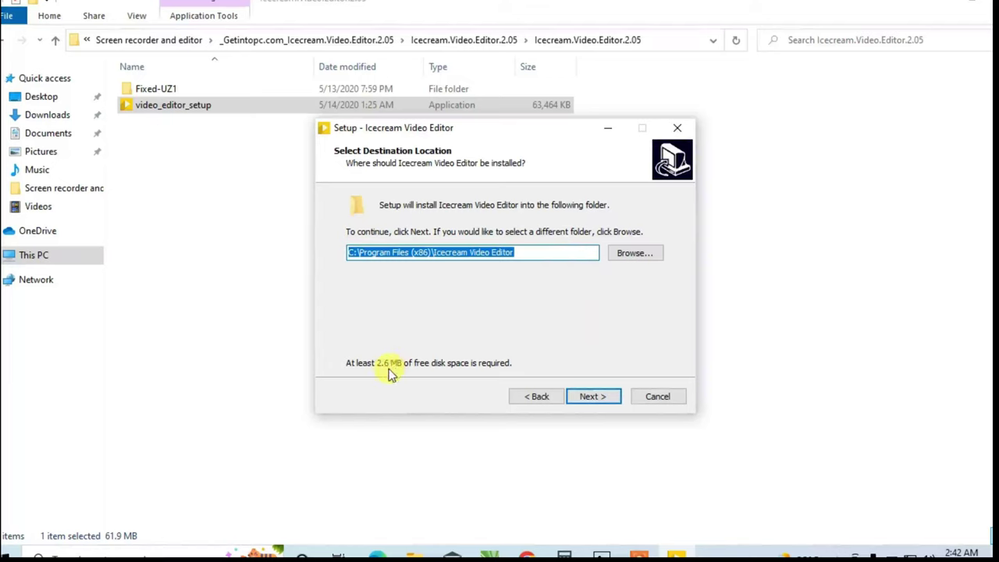
Install into C:\Program Files (x86)\Icecream Video Editor without codecs
click(606, 404)
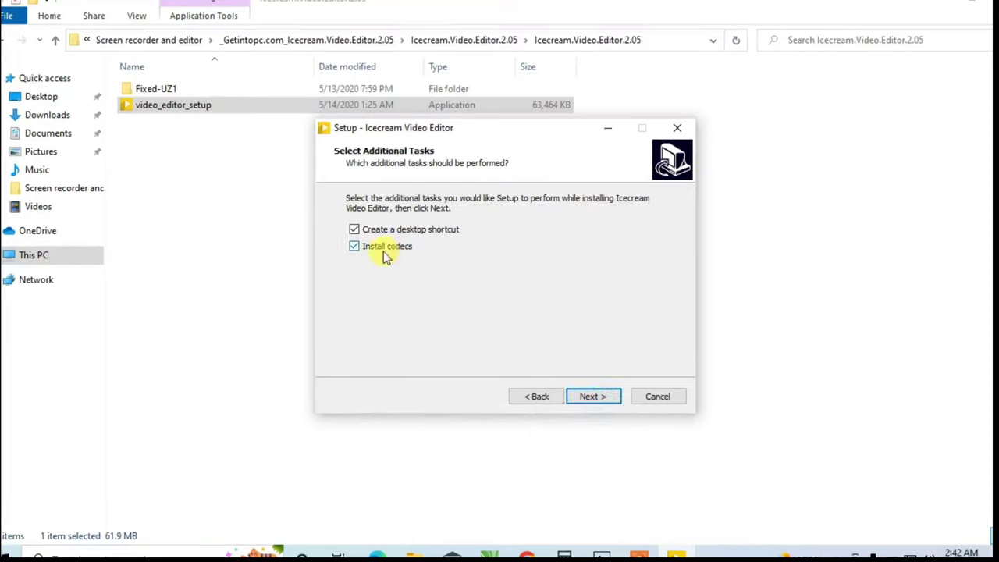
click(355, 248)
click(593, 397)
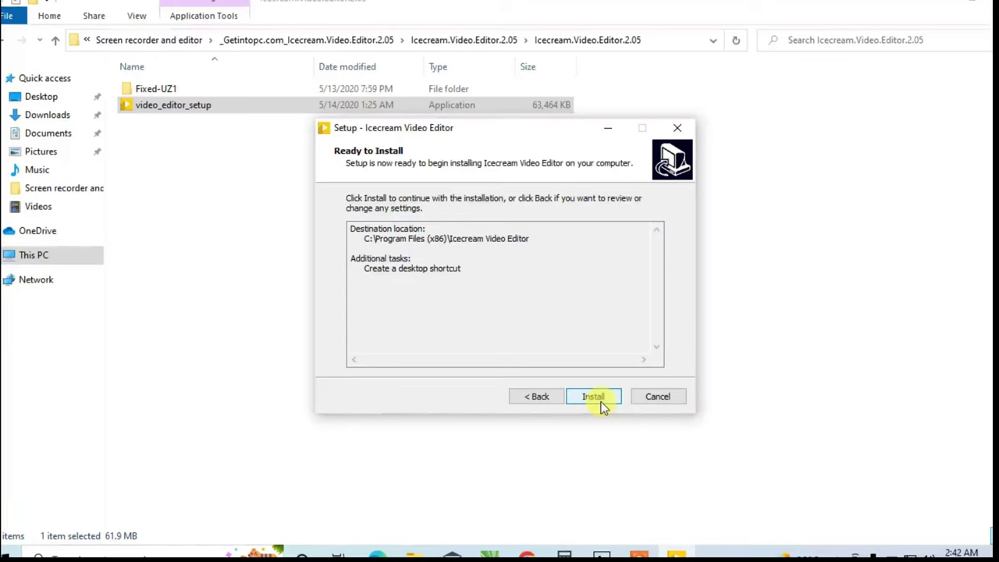
click(602, 404)
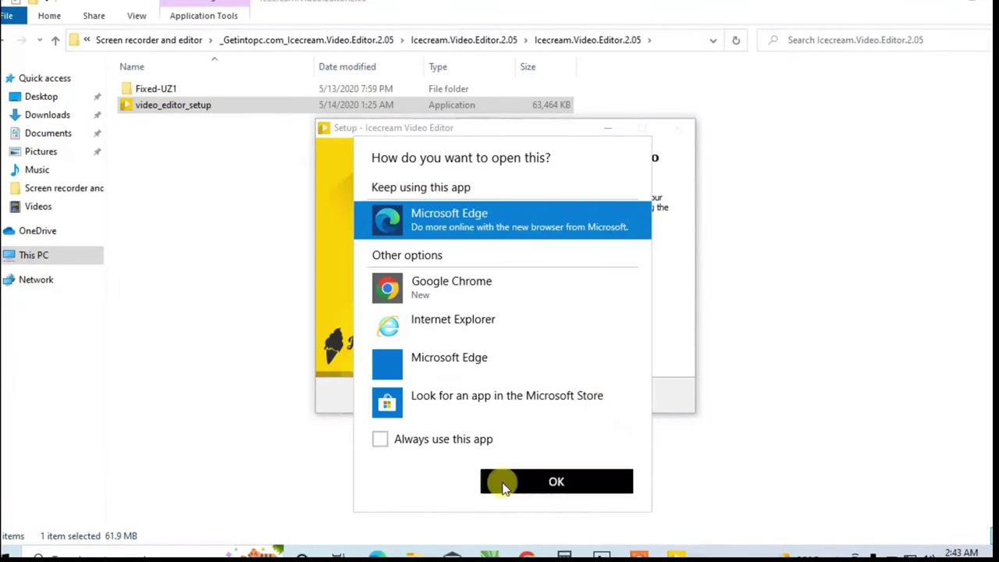
Keep Microsoft Edge for links, untick Launch Icecream Video Editor, and finish setup
click(505, 479)
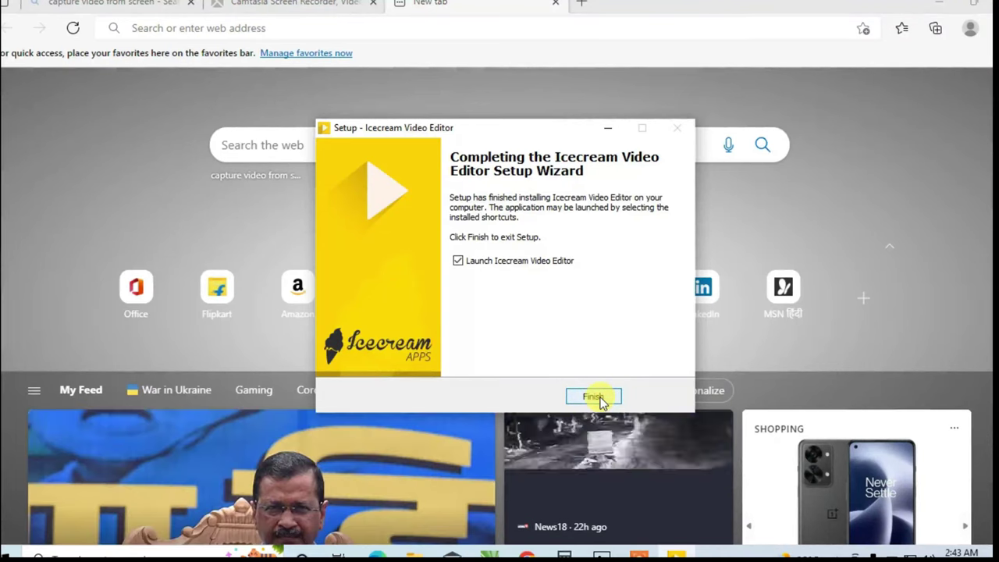
click(460, 265)
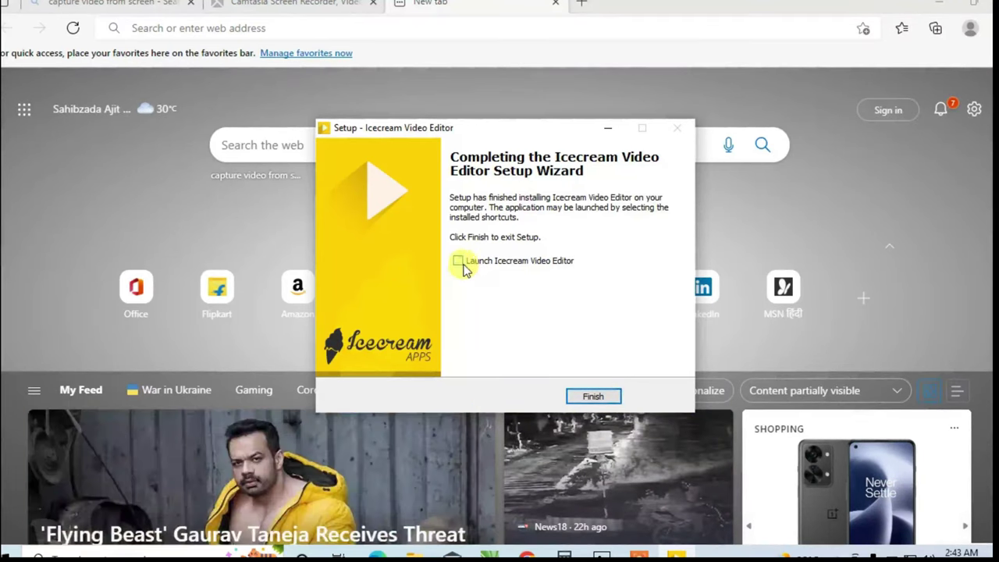
click(600, 399)
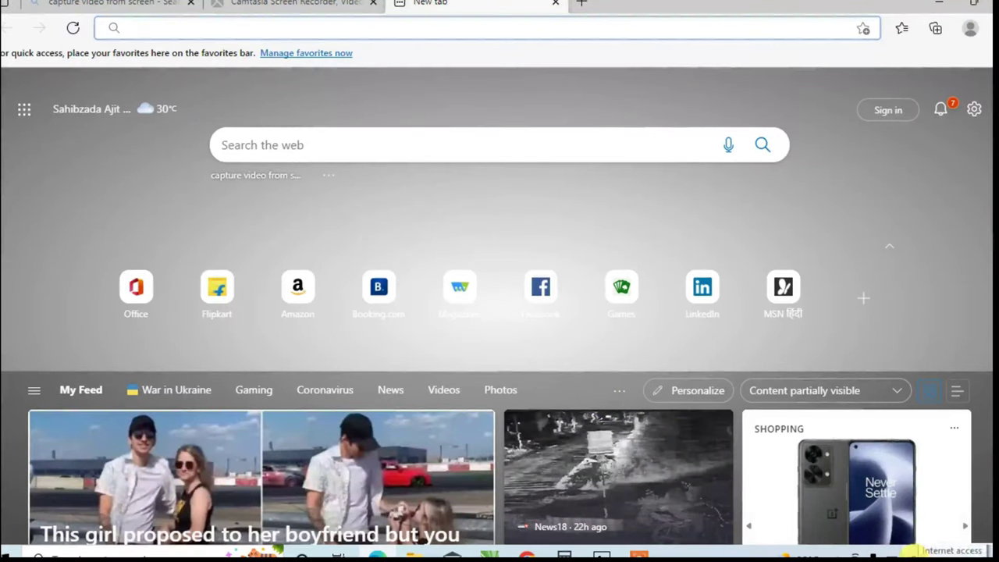
Turn on Airplane mode from the network flyout to cut Wi-Fi, then bring up the Start menu
right_click(911, 553)
click(899, 538)
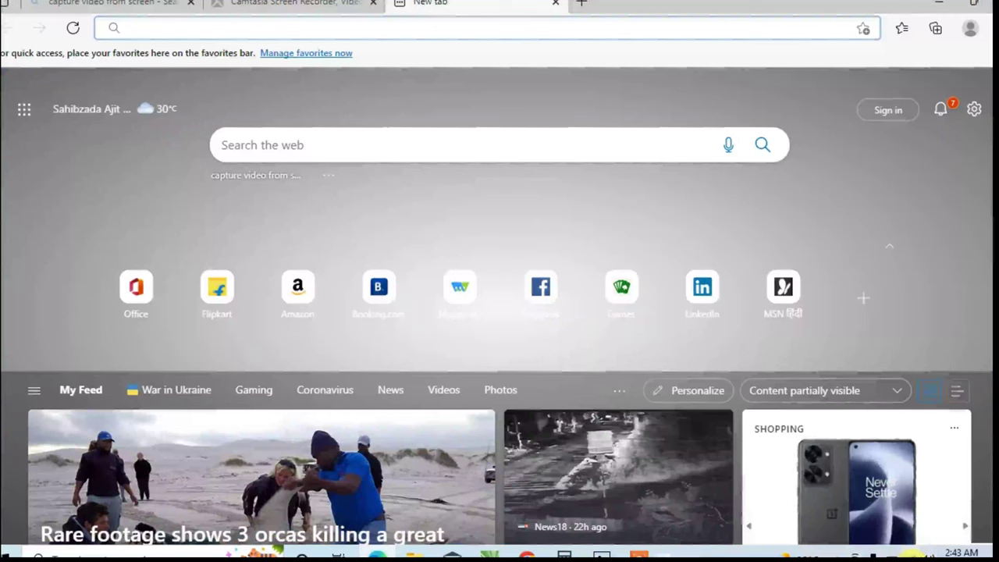
click(911, 553)
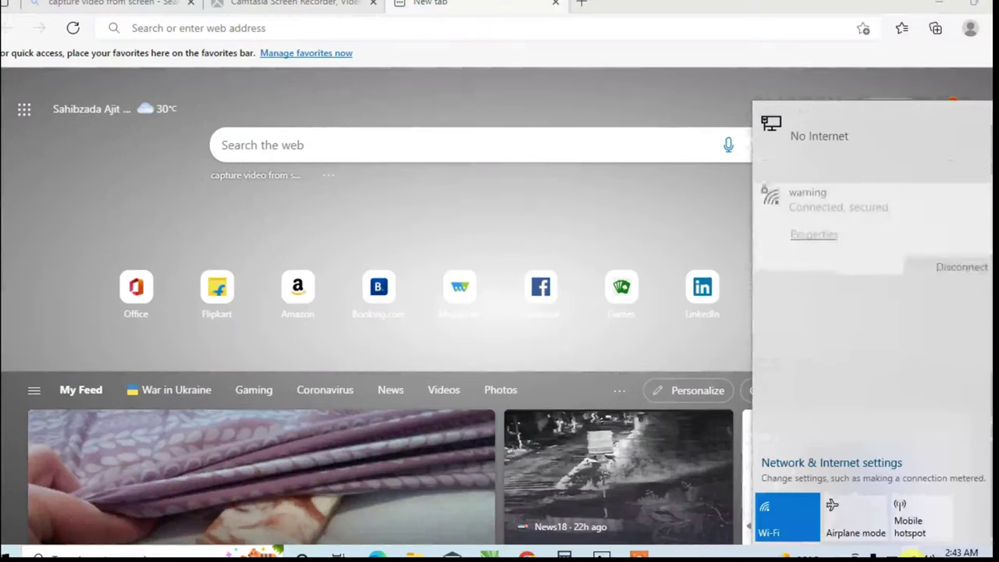
click(842, 511)
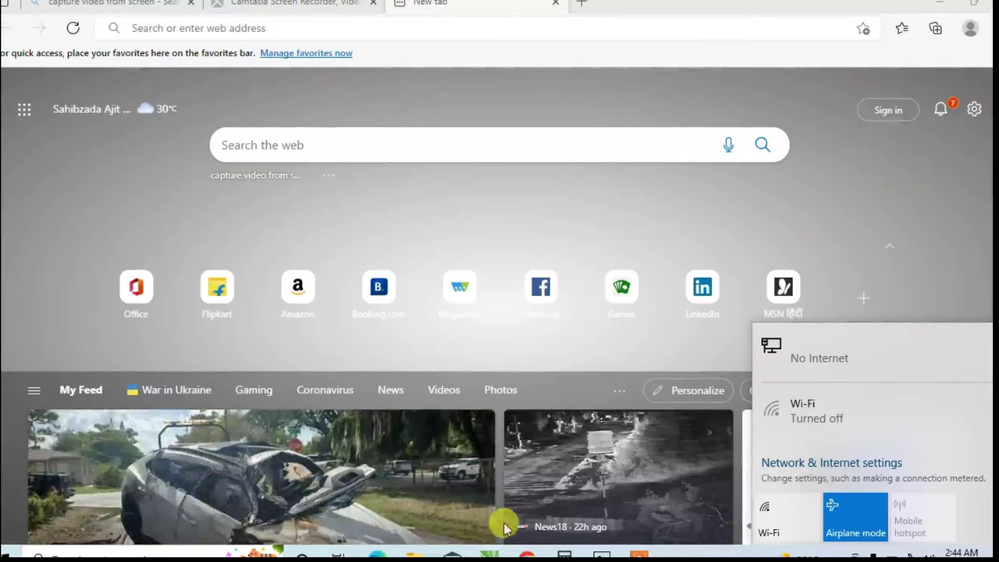
click(10, 553)
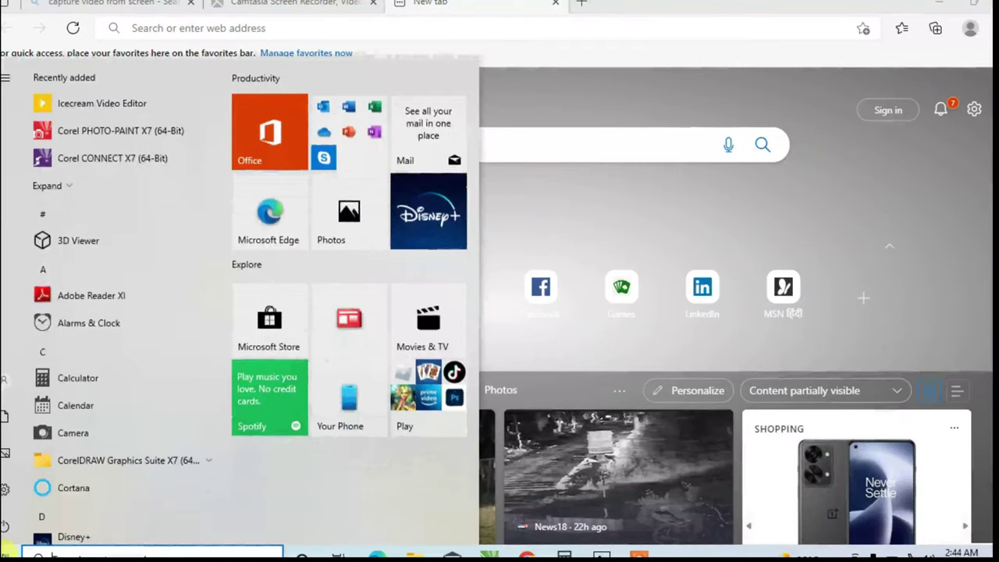
Open the folder holding the Icecream Video Editor Start menu shortcut
right_click(138, 106)
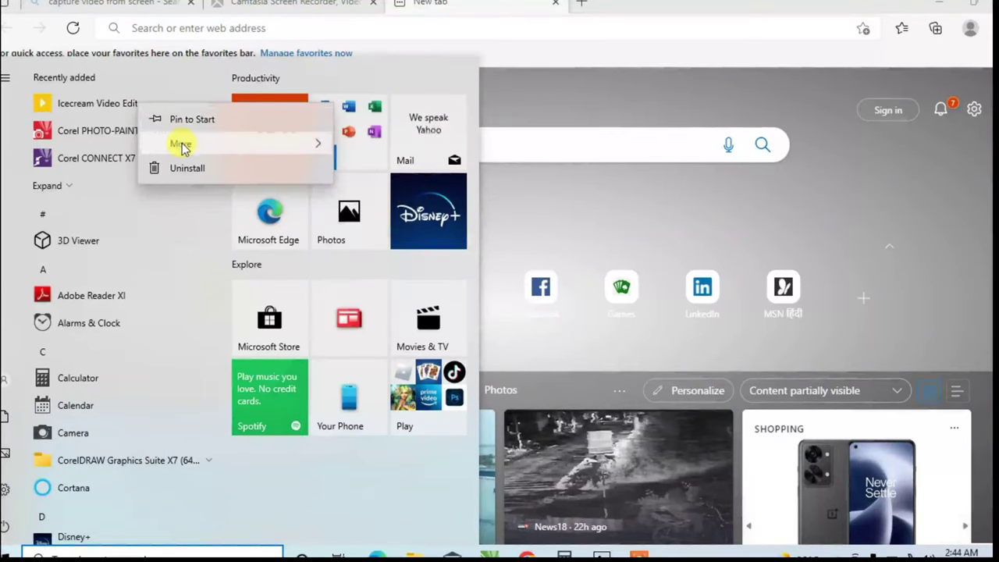
mouse_move(182, 149)
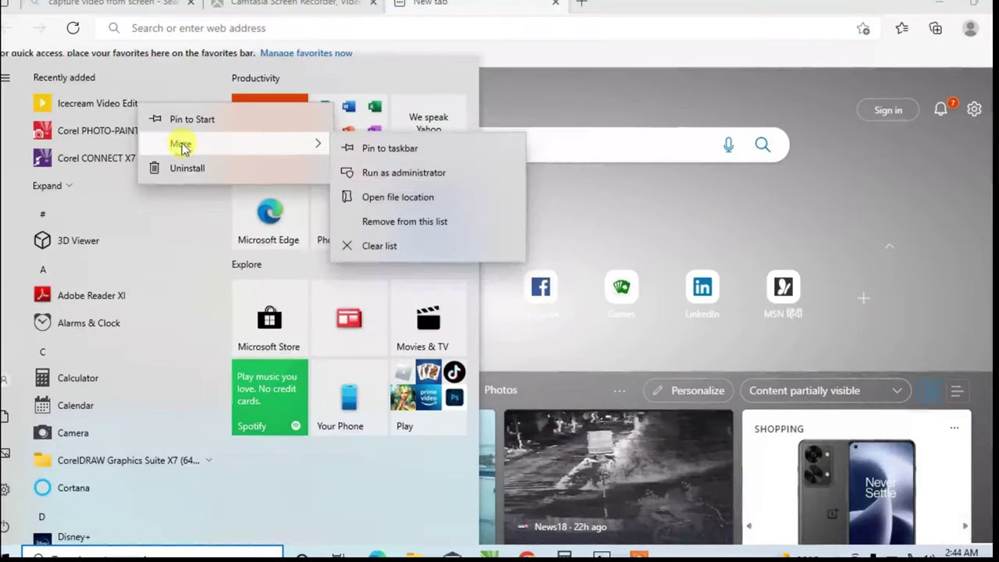
click(390, 198)
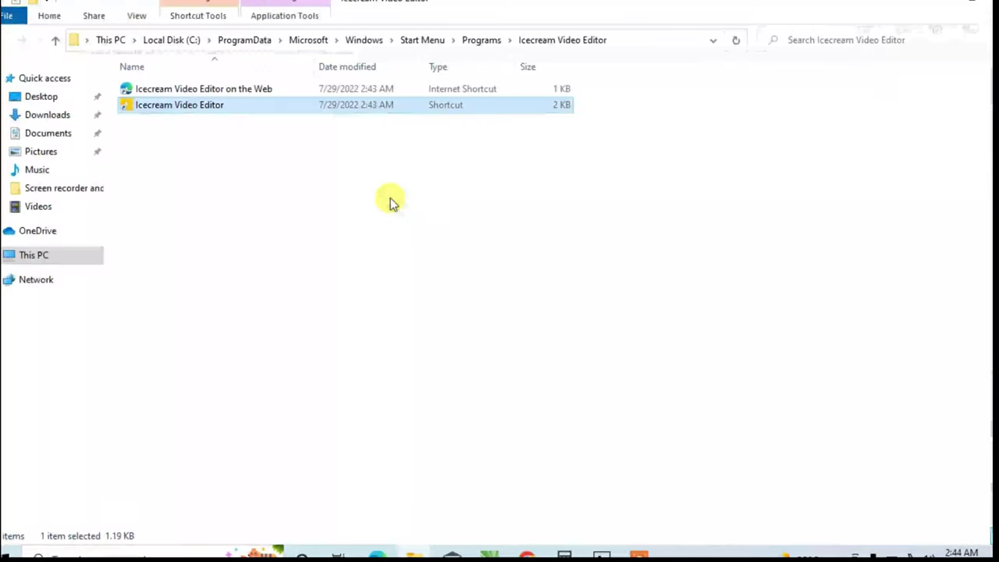
Go to the editor's program folder, then return to the Icecream.Video.Editor.2.05 download folder
right_click(174, 106)
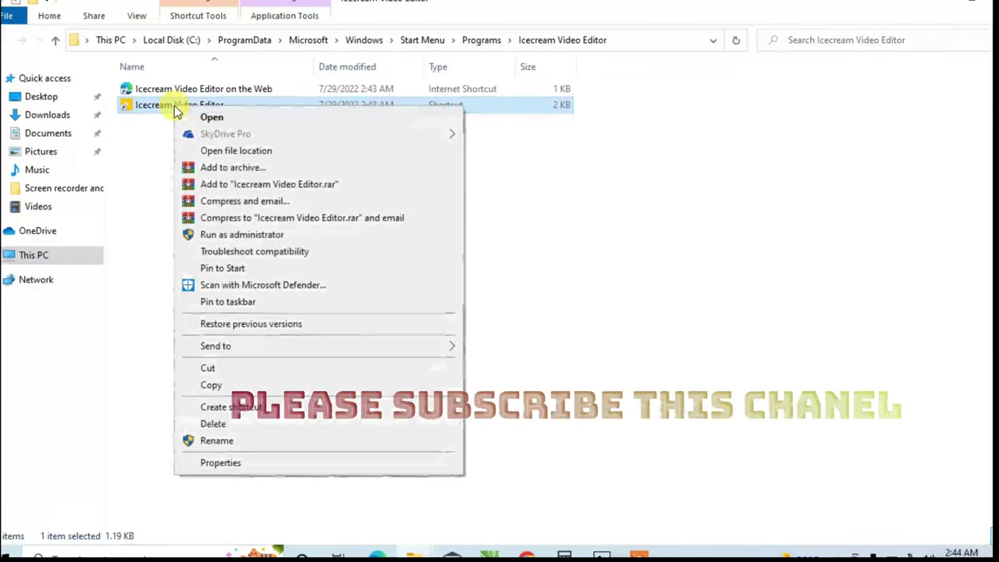
click(236, 151)
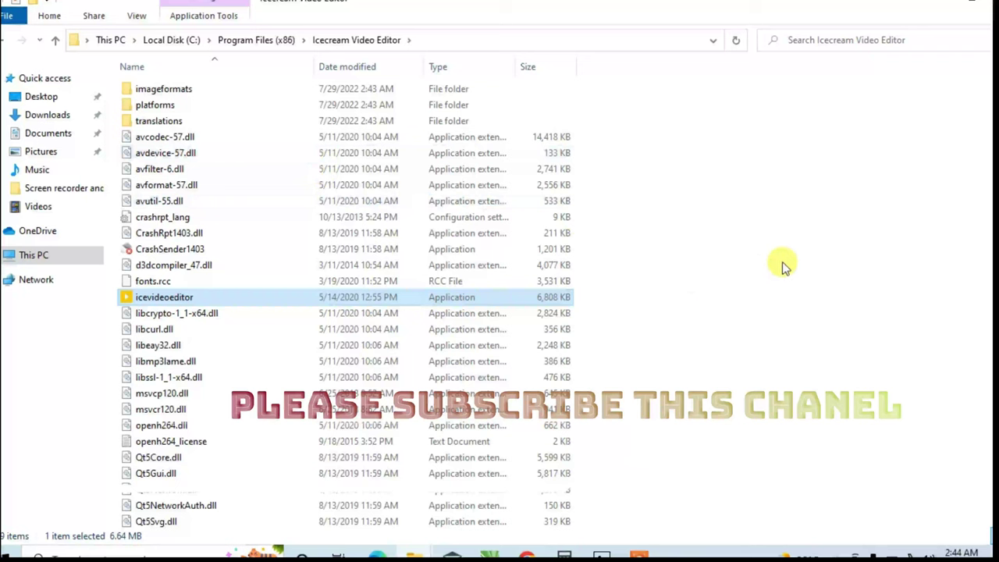
click(783, 260)
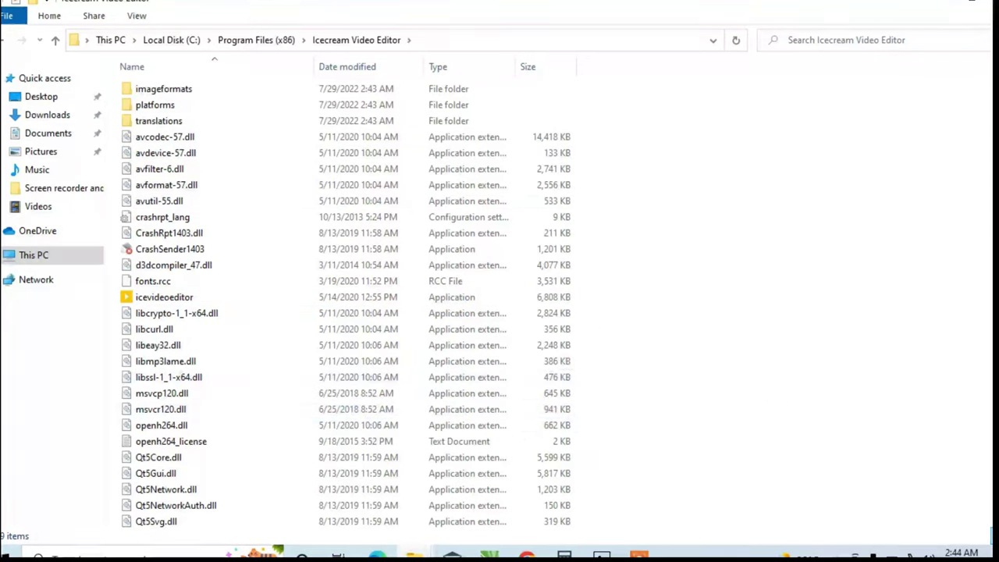
mouse_move(414, 555)
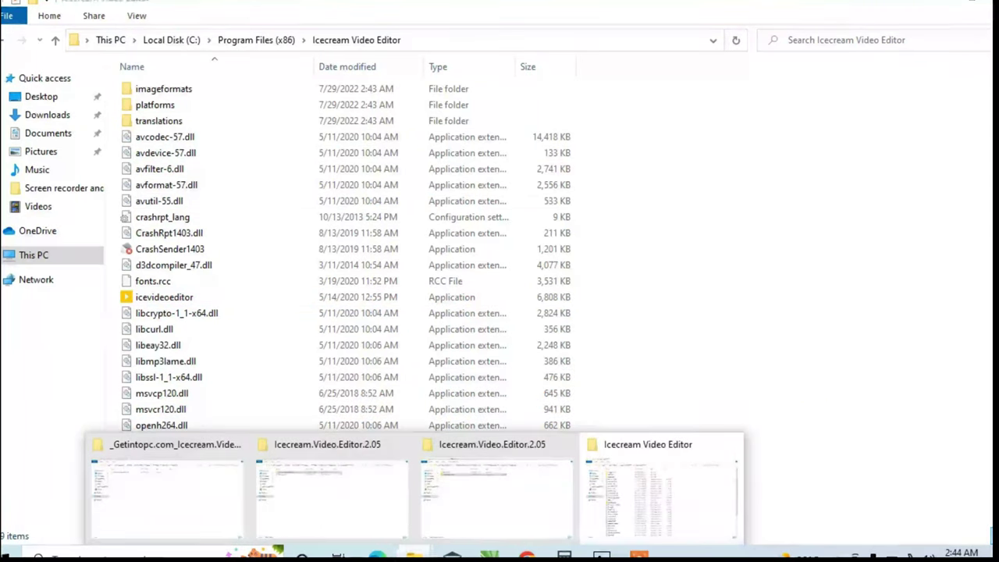
click(502, 488)
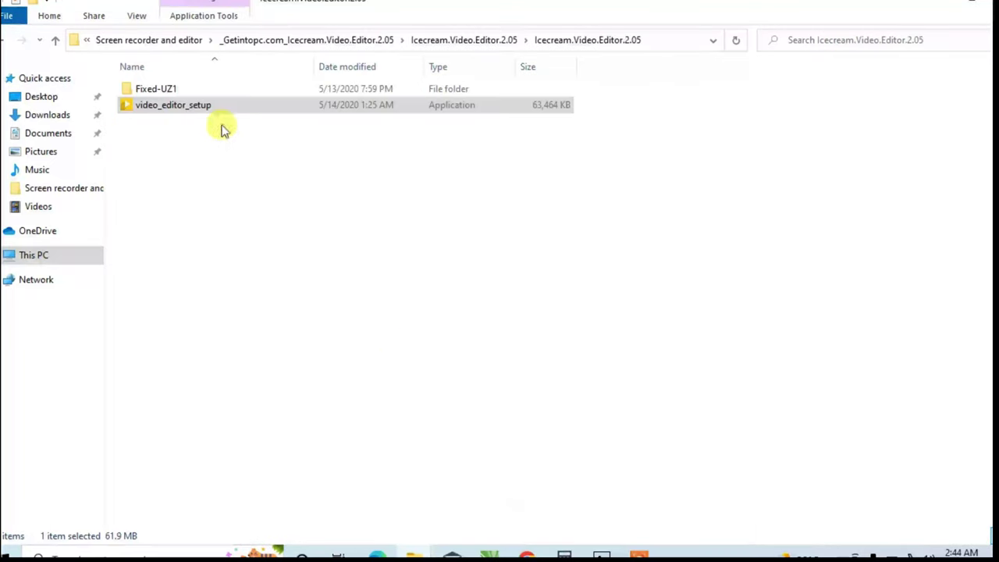
Copy the fixed icevideoeditor from Fixed-UZ1\x64
double_click(174, 91)
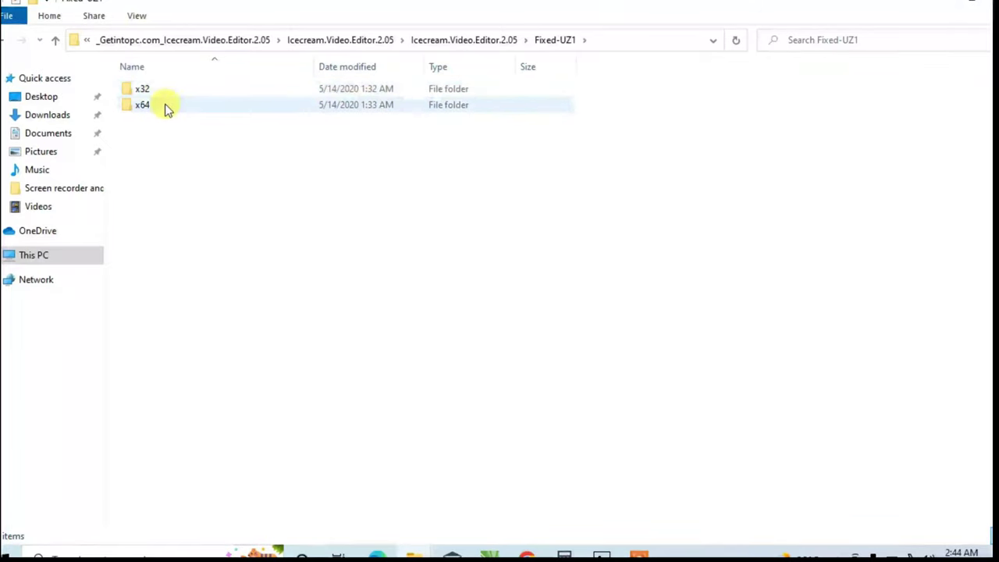
click(165, 111)
double_click(164, 109)
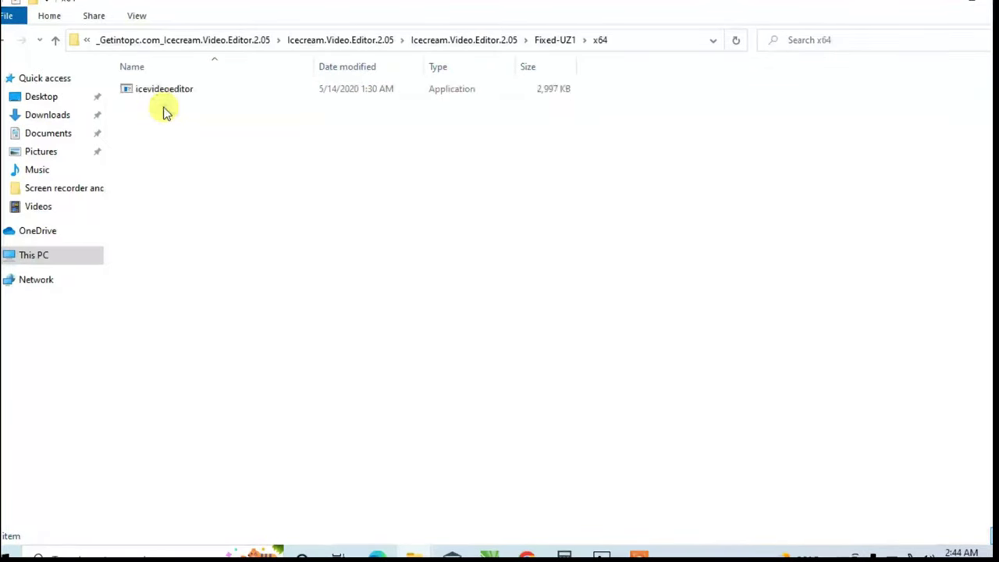
click(175, 94)
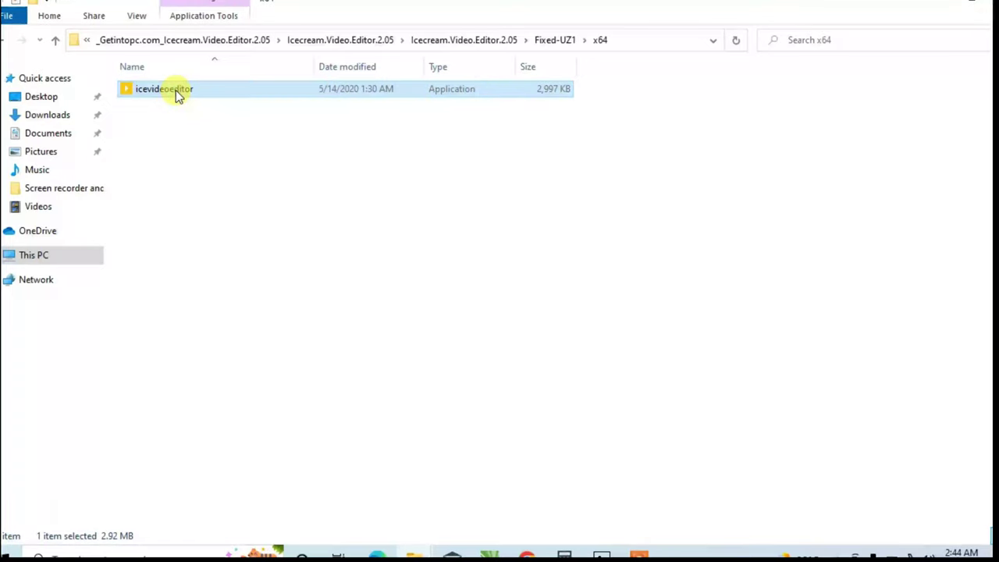
right_click(175, 90)
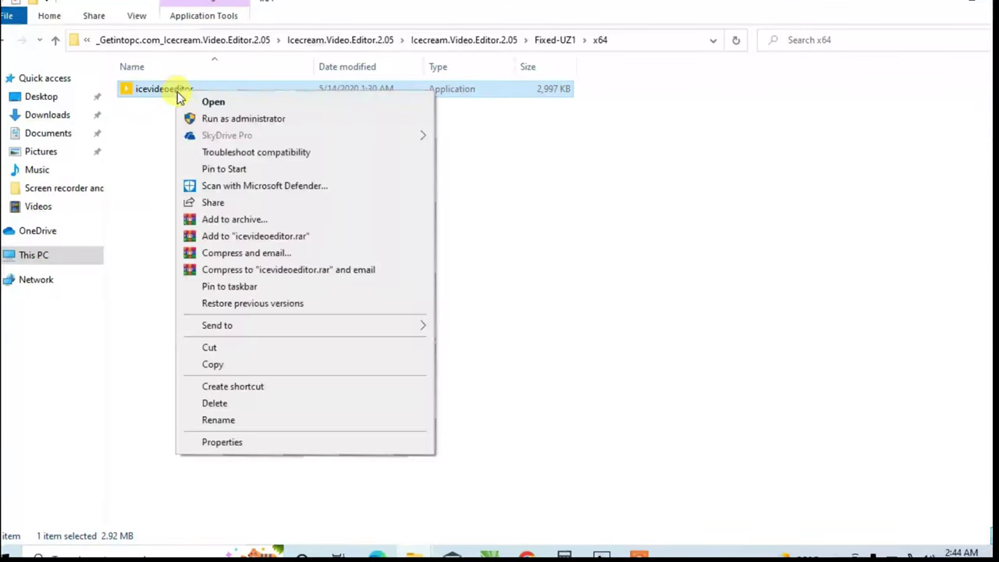
click(232, 364)
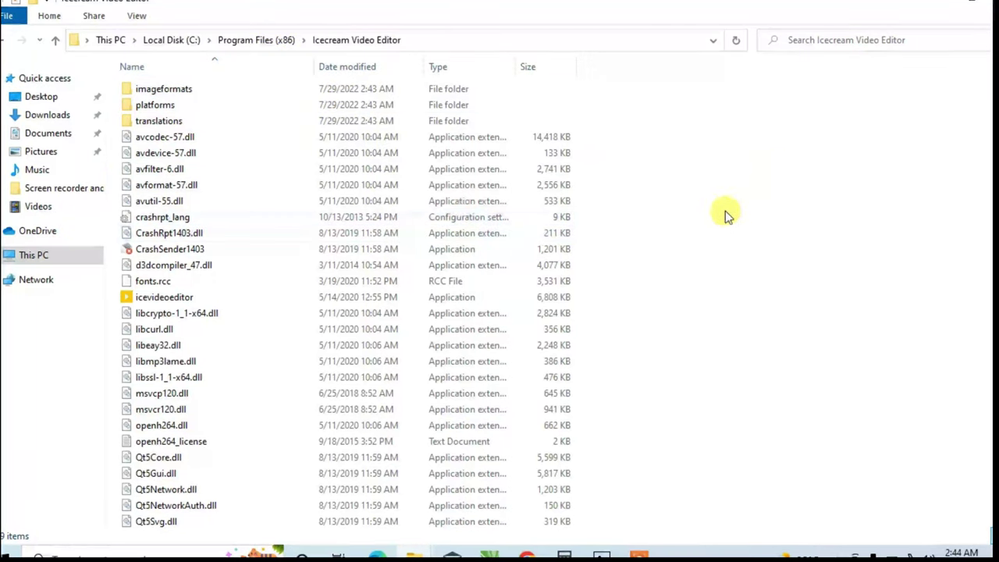
Paste it into the Icecream Video Editor program folder, replacing the existing icevideoeditor.exe
right_click(721, 212)
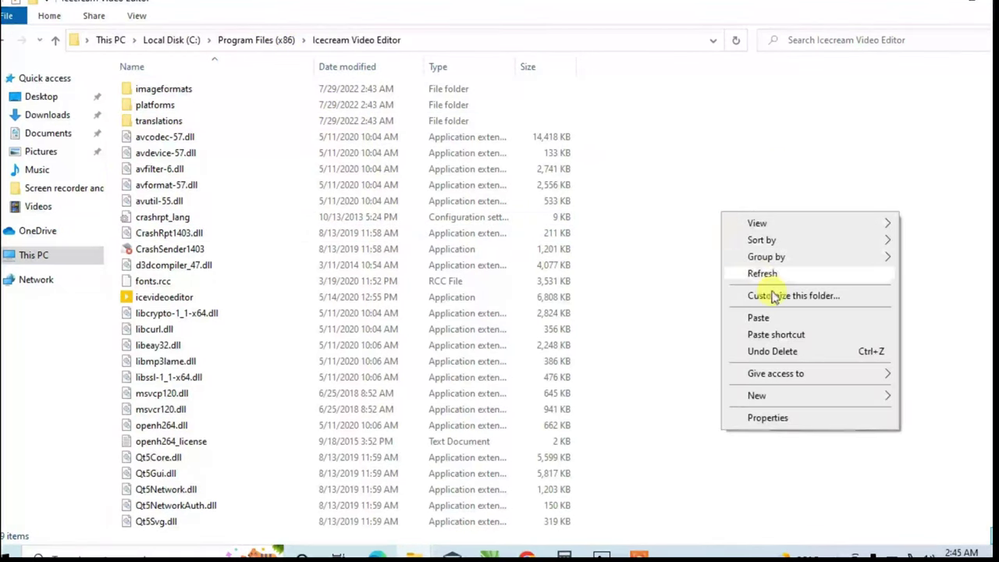
click(781, 317)
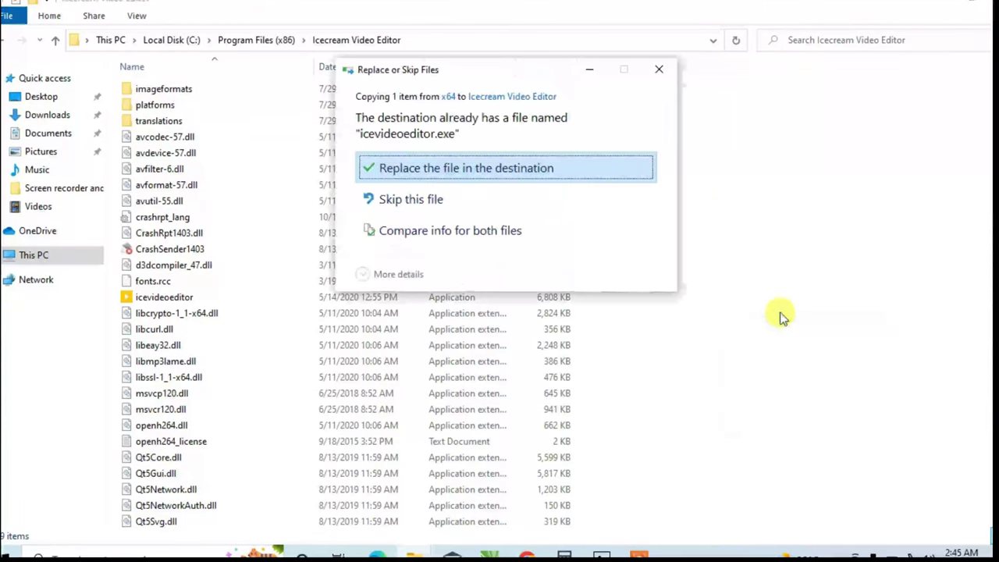
click(512, 168)
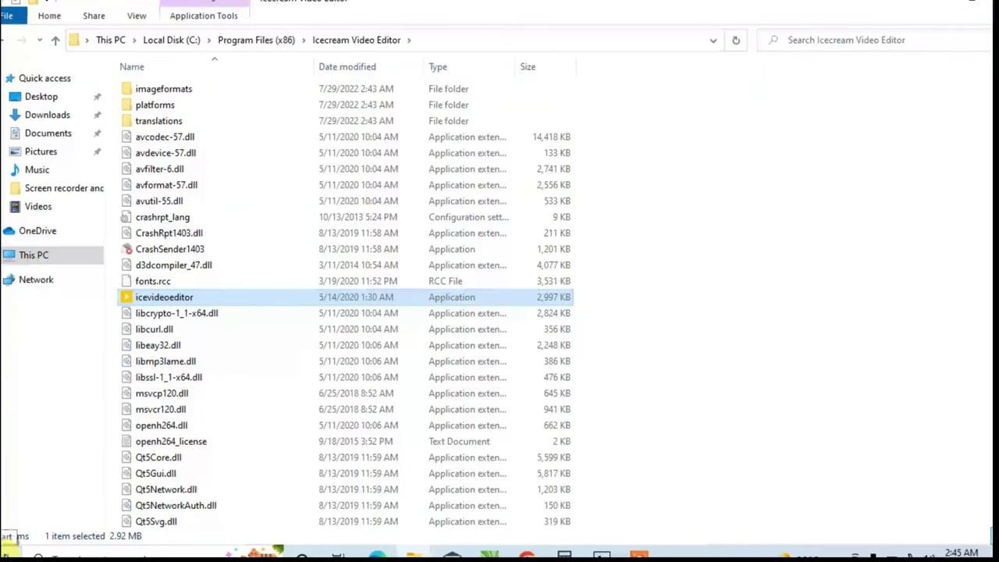
Launch Icecream Video Editor from Recently added in the Start menu
click(8, 552)
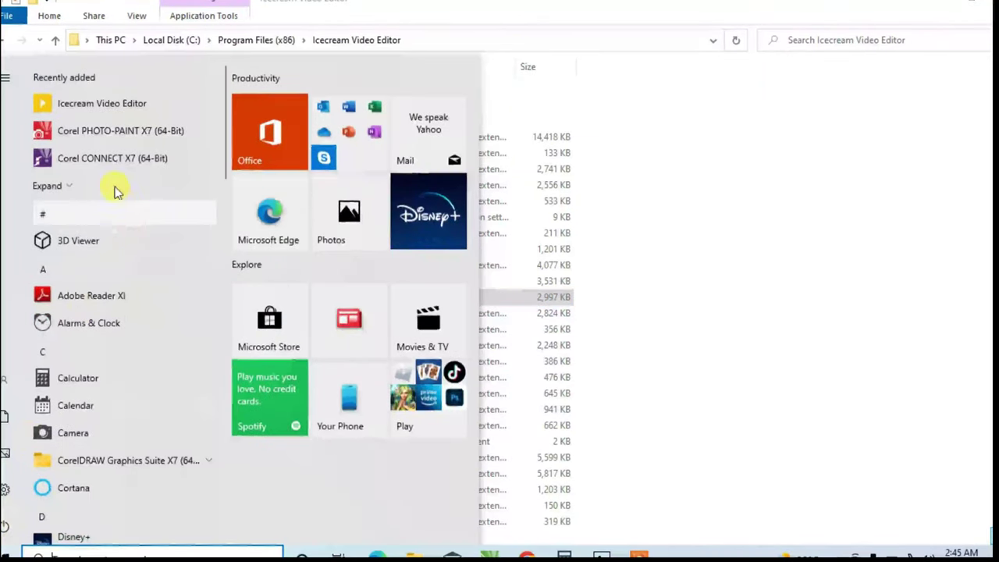
click(111, 103)
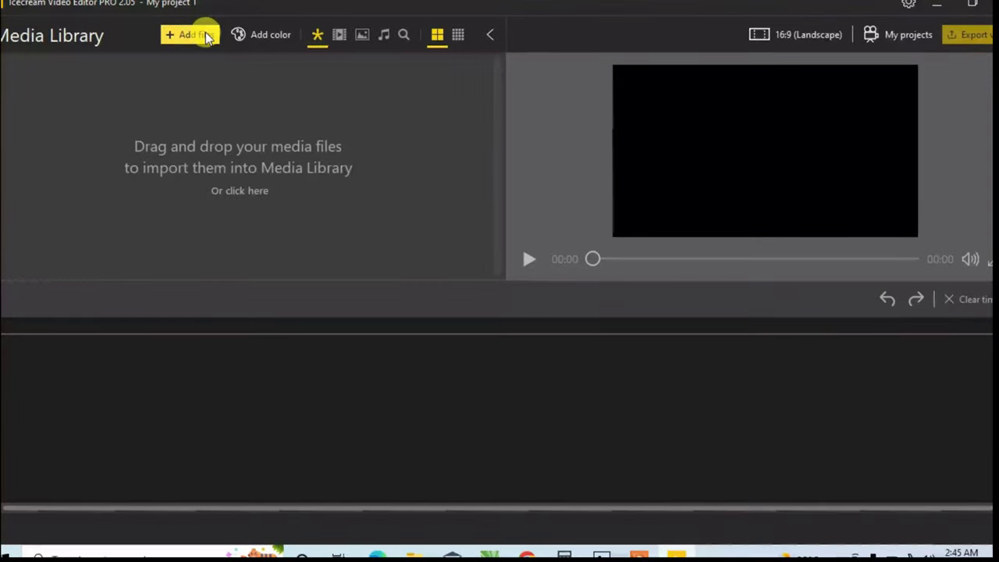
Import a screenshot and the Corel Draw tutorial video, then place the screenshot on the timeline
click(220, 170)
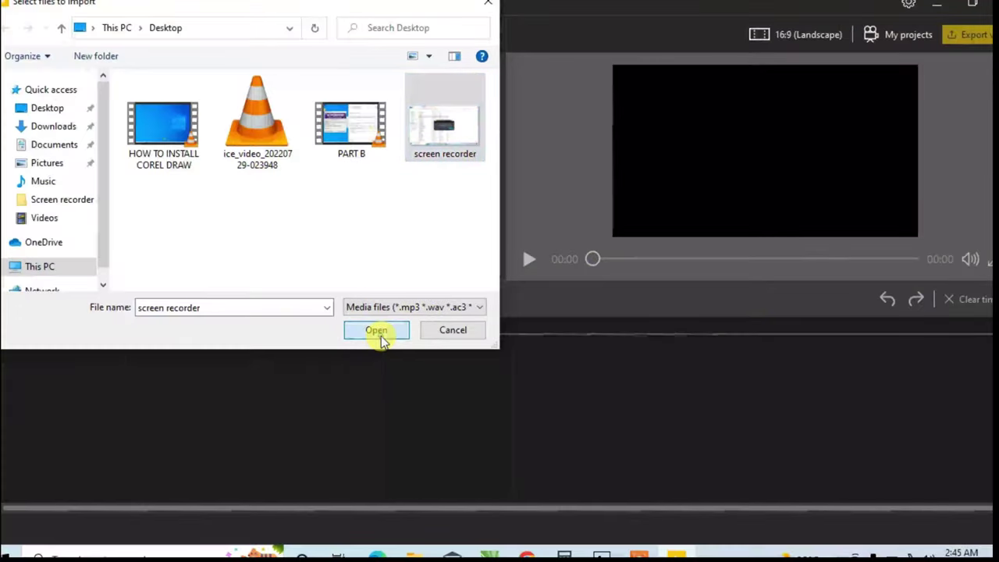
click(381, 336)
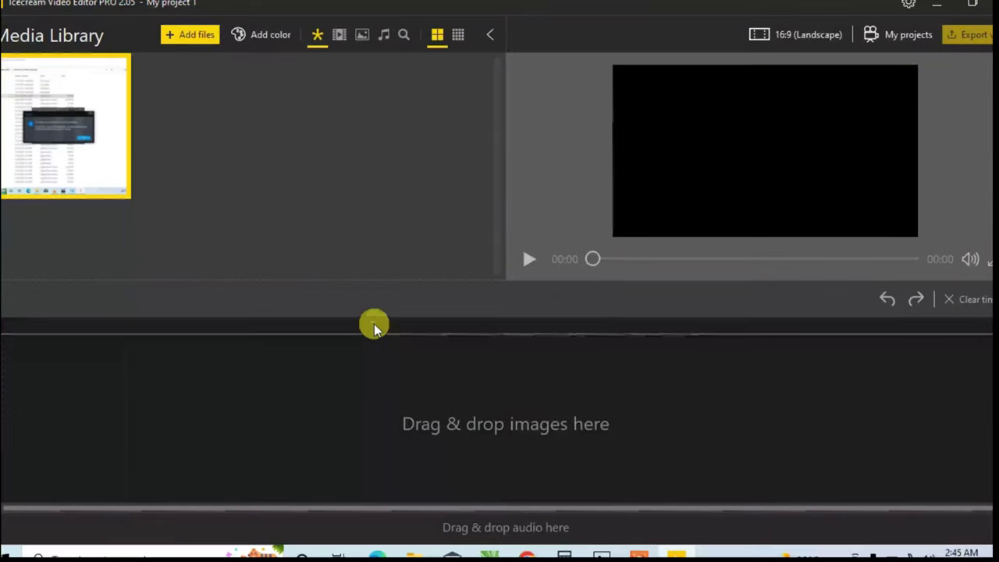
click(181, 36)
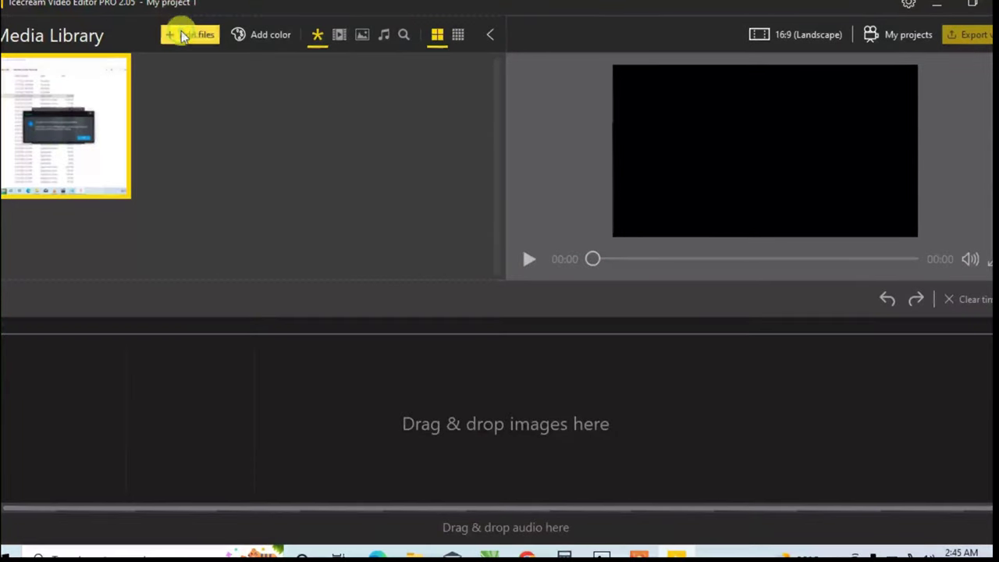
click(180, 129)
click(180, 130)
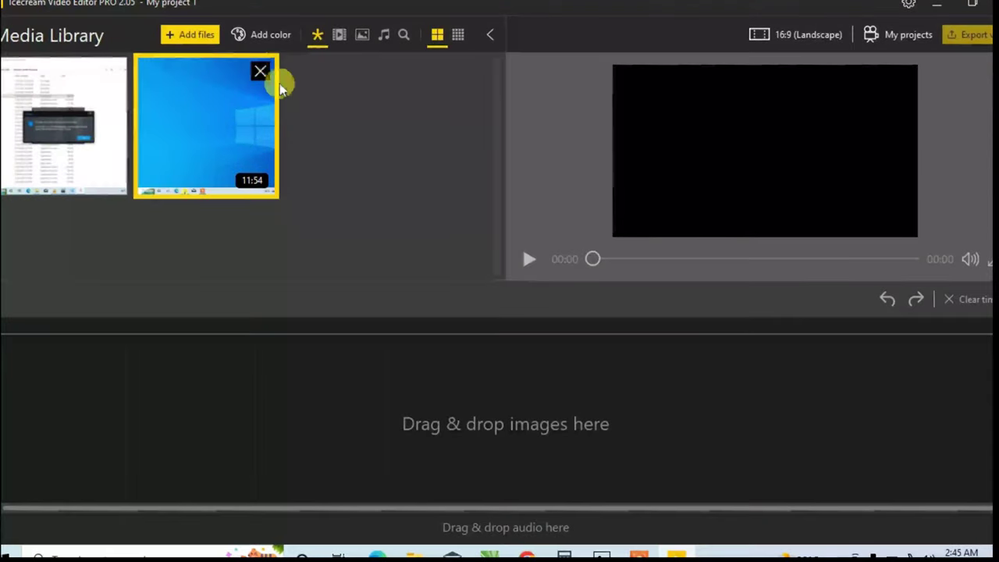
double_click(94, 147)
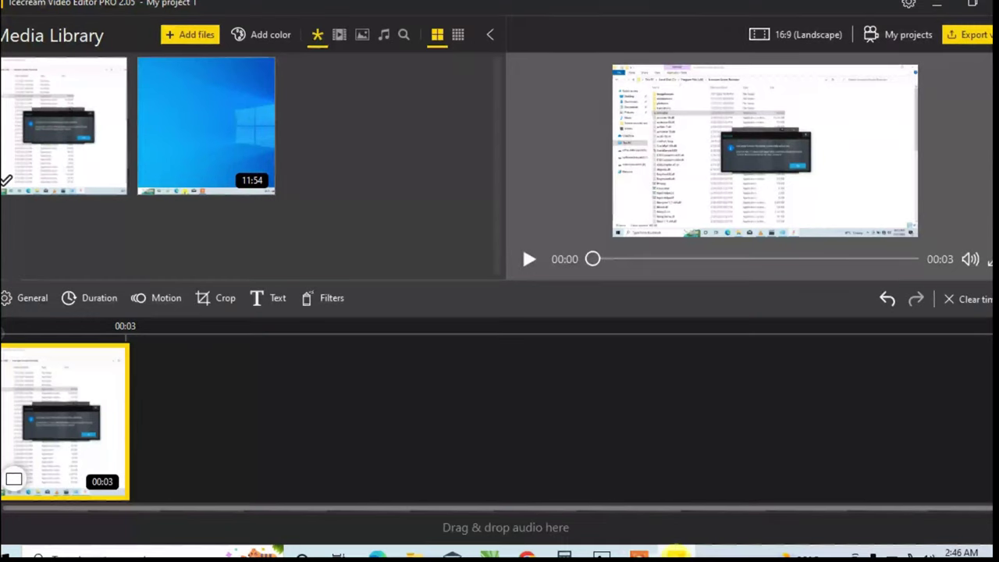
Bring the program folder forward and select the replaced icevideoeditor file
click(676, 555)
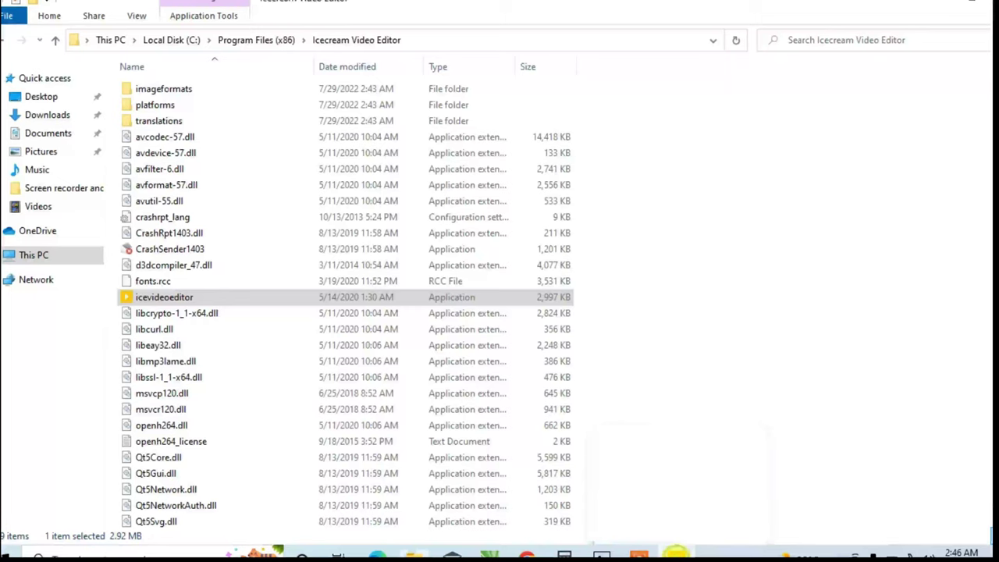
click(515, 296)
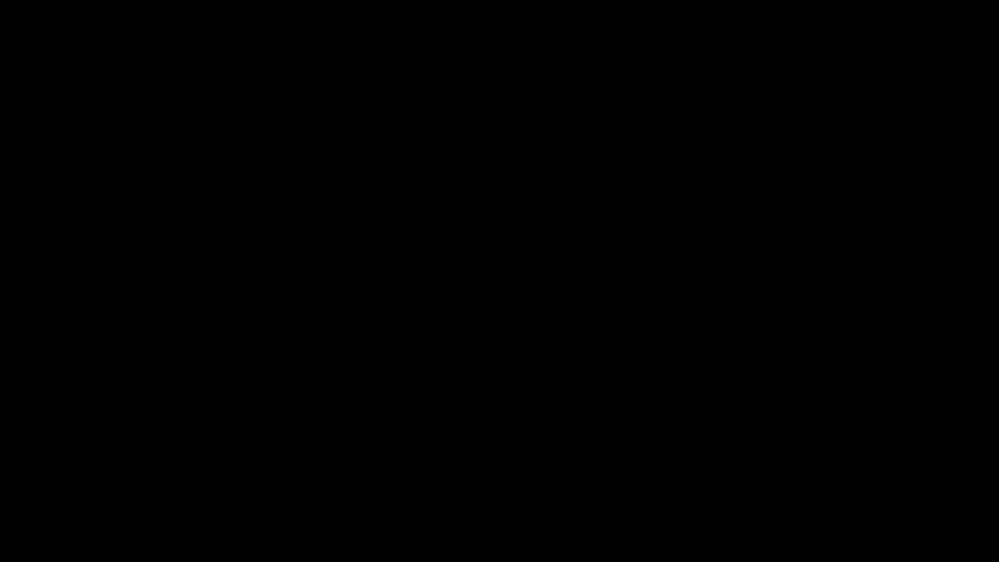